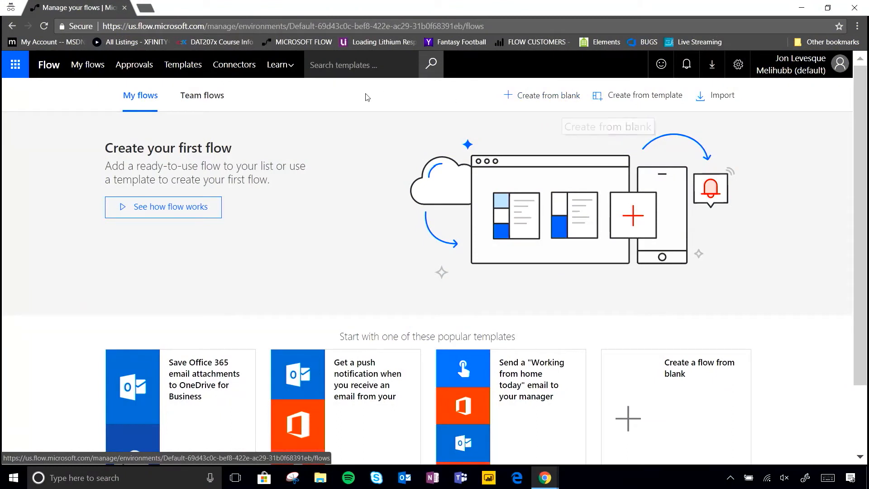
Step: Open the team flow Send Channel Report for editing
{"action": "left_click", "coordinate": [218, 95]}
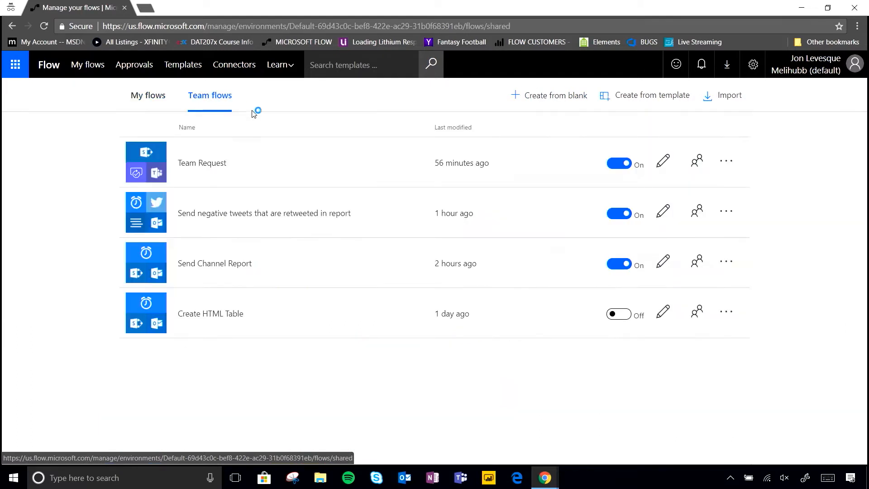
{"action": "left_click", "coordinate": [278, 267]}
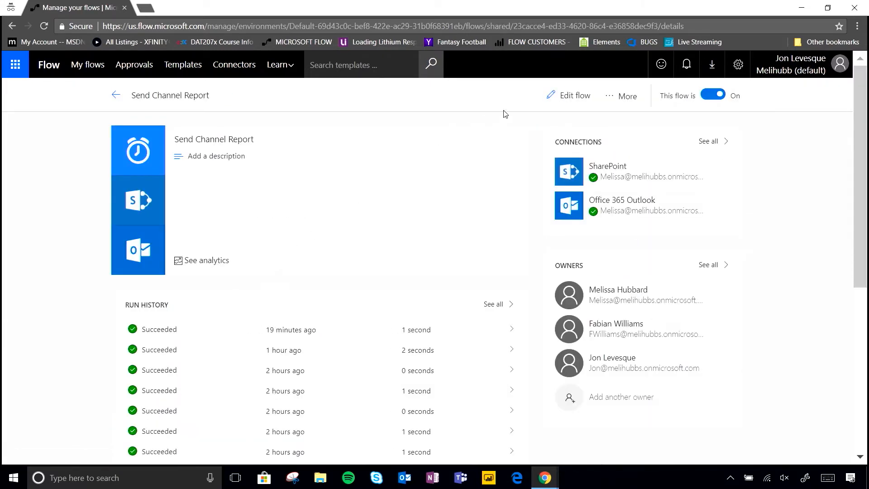
{"action": "left_click", "coordinate": [566, 97]}
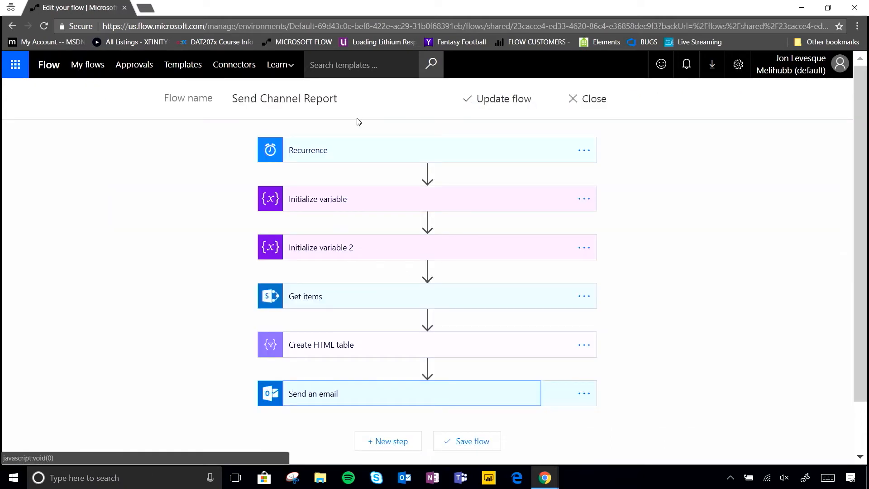
Step: Try to set the Recurrence trigger's frequency to day
{"action": "left_click", "coordinate": [343, 161]}
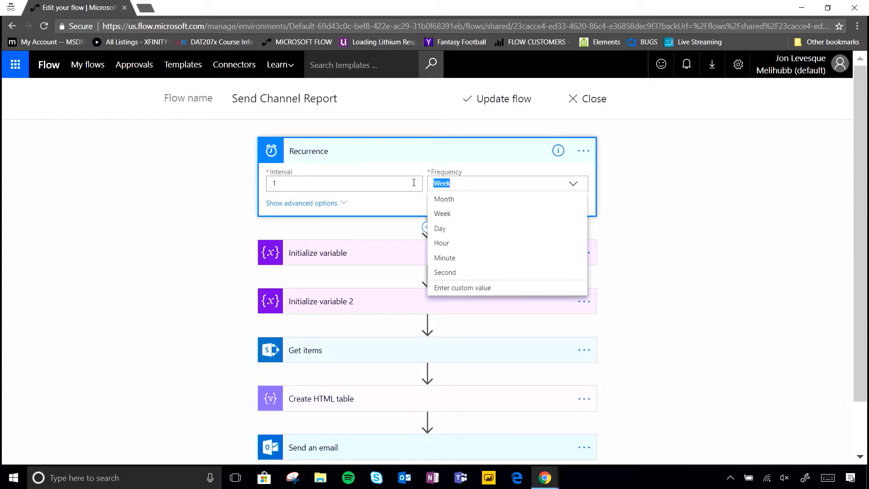
{"action": "type", "text": "day"}
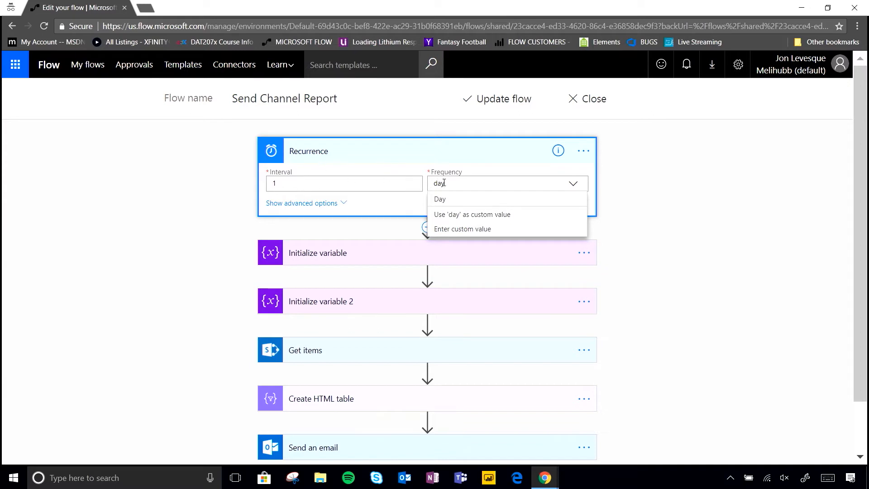
{"action": "left_click", "coordinate": [377, 151]}
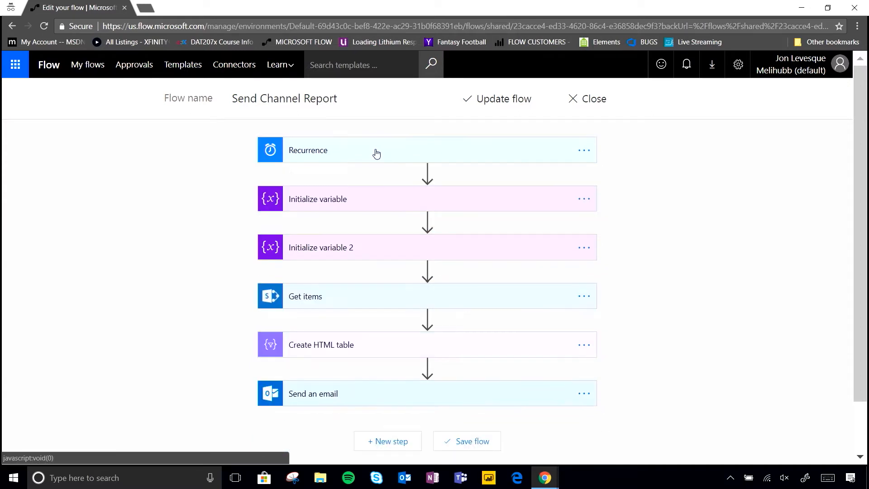
Step: Examine the name, type and value expression of the two Initialize variable actions
{"action": "left_click", "coordinate": [380, 208]}
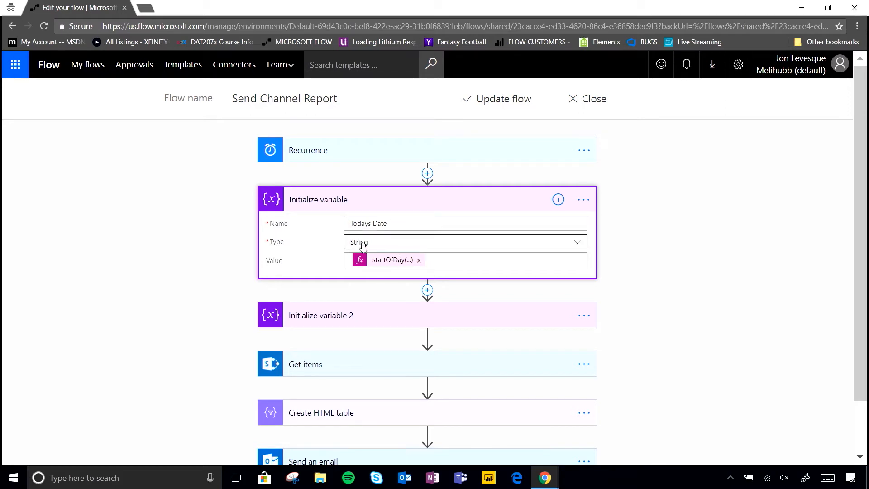
{"action": "left_click", "coordinate": [403, 265]}
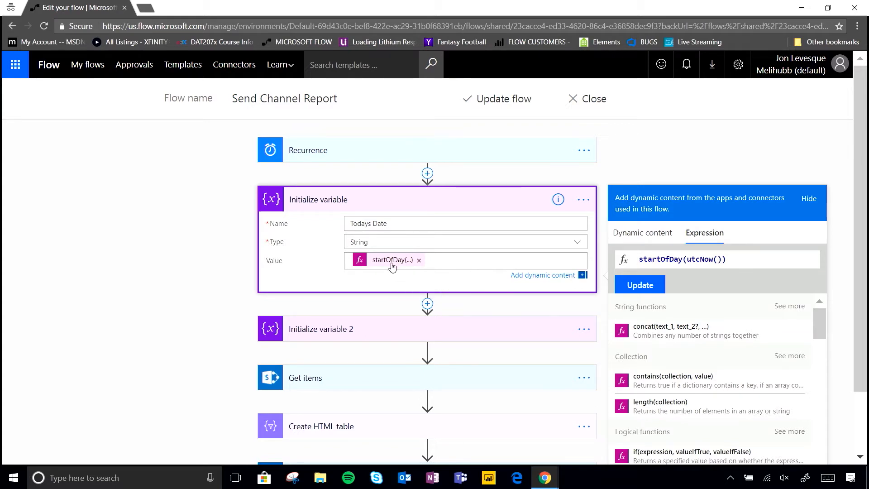
{"action": "left_click", "coordinate": [402, 200]}
{"action": "left_click", "coordinate": [390, 248]}
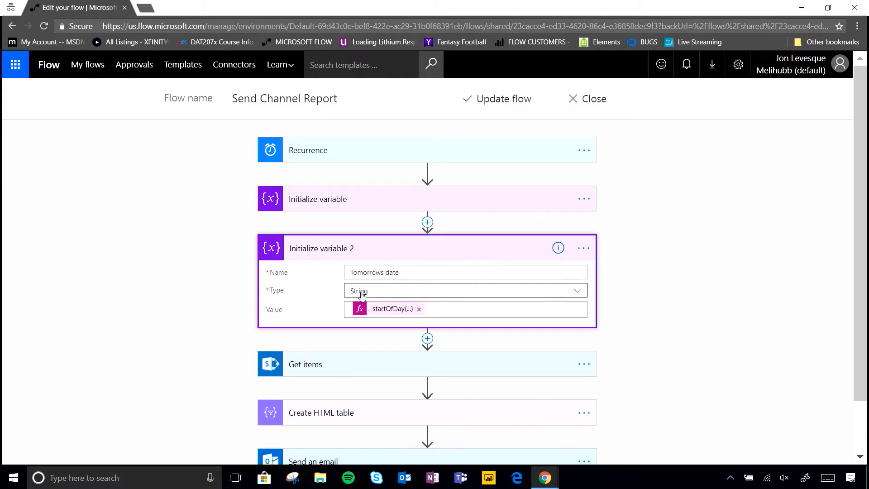
{"action": "left_click", "coordinate": [388, 313]}
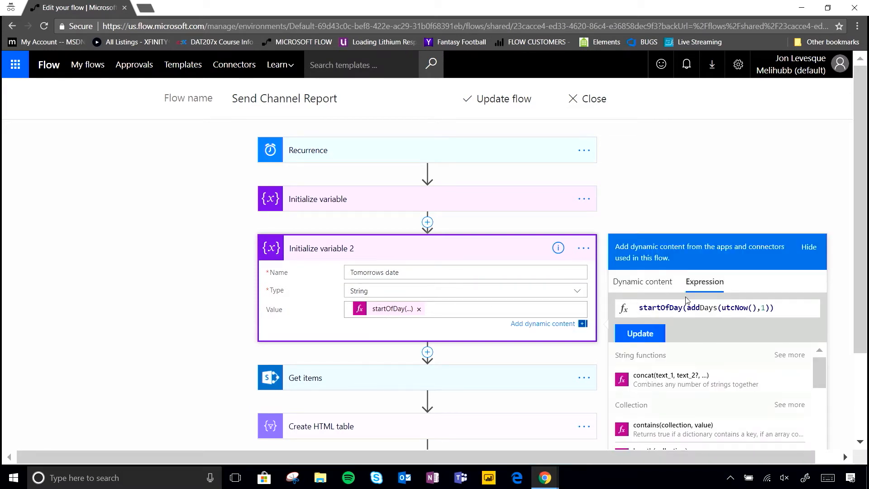
{"action": "left_click", "coordinate": [640, 310]}
{"action": "left_click", "coordinate": [414, 254]}
Step: Review the site, list and advanced filter query of the Get items action
{"action": "scroll", "coordinate": [415, 255], "scroll_direction": "down", "scroll_amount": 1}
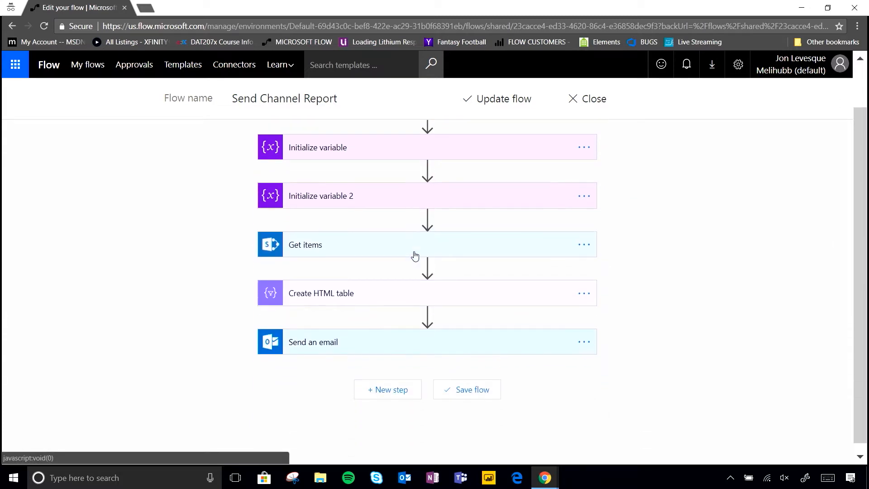
{"action": "left_click", "coordinate": [354, 252]}
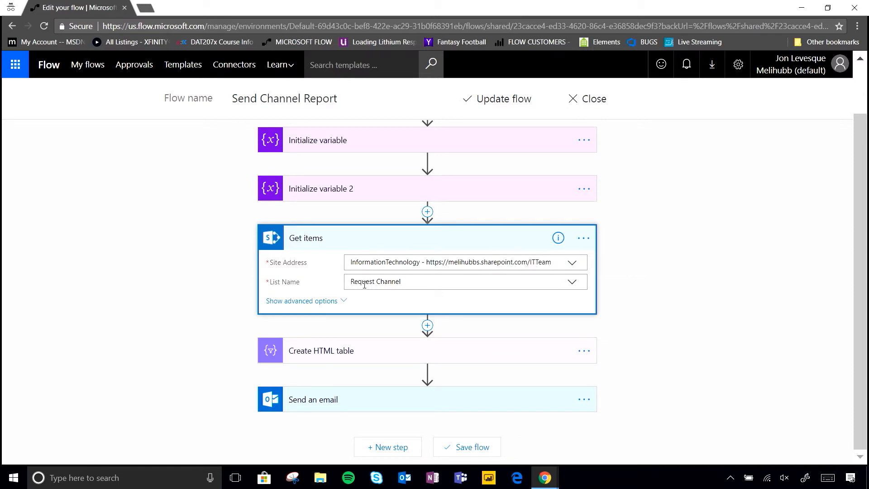
{"action": "left_click", "coordinate": [343, 302]}
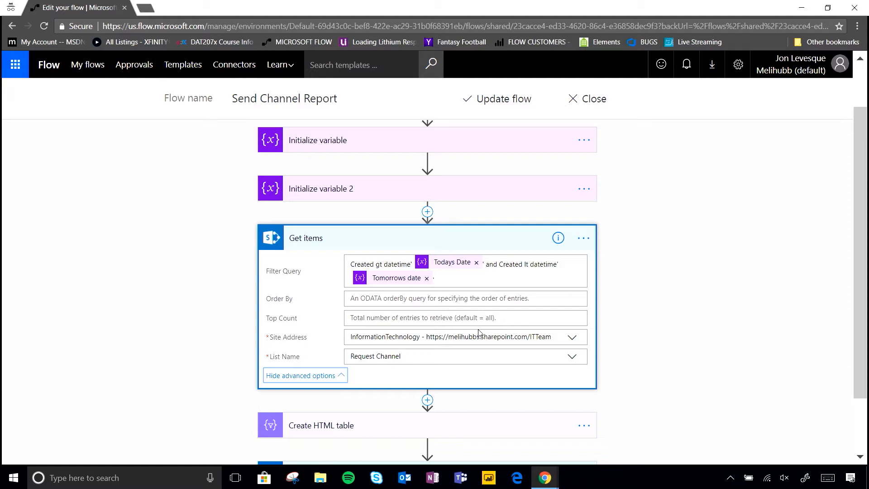
{"action": "left_click", "coordinate": [322, 241]}
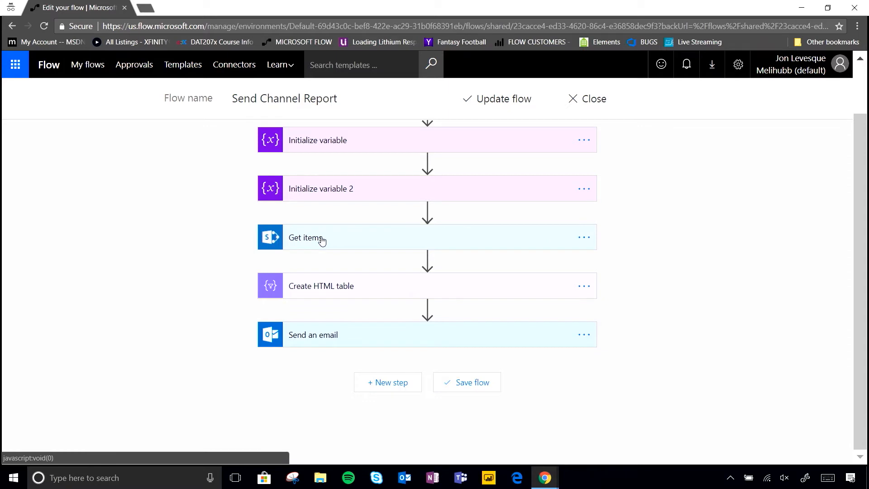
Step: Review the source and the advanced header and column mapping of the Create HTML table action
{"action": "left_click", "coordinate": [381, 289]}
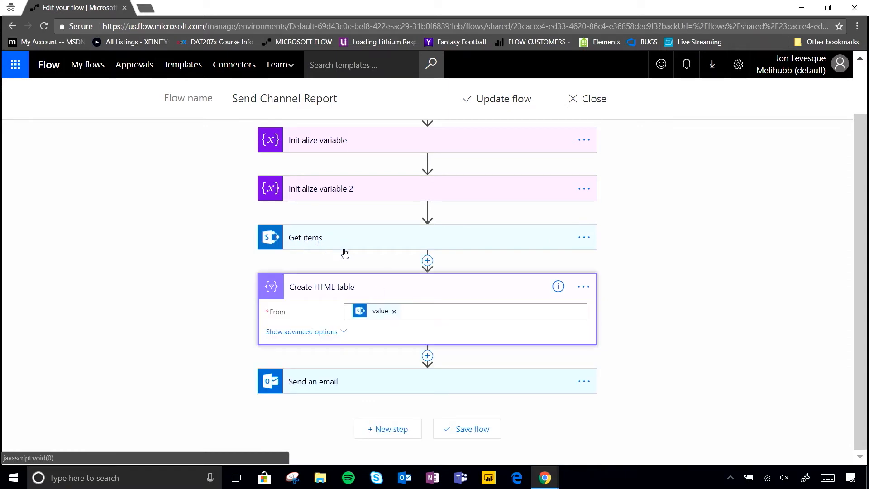
{"action": "left_click", "coordinate": [334, 332]}
{"action": "scroll", "coordinate": [339, 334], "scroll_direction": "down", "scroll_amount": 2}
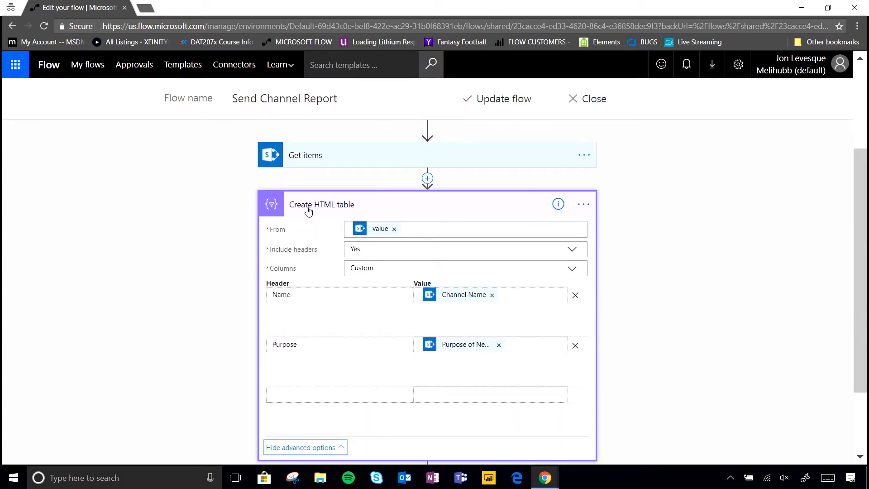
{"action": "scroll", "coordinate": [426, 204], "scroll_direction": "down", "scroll_amount": 1}
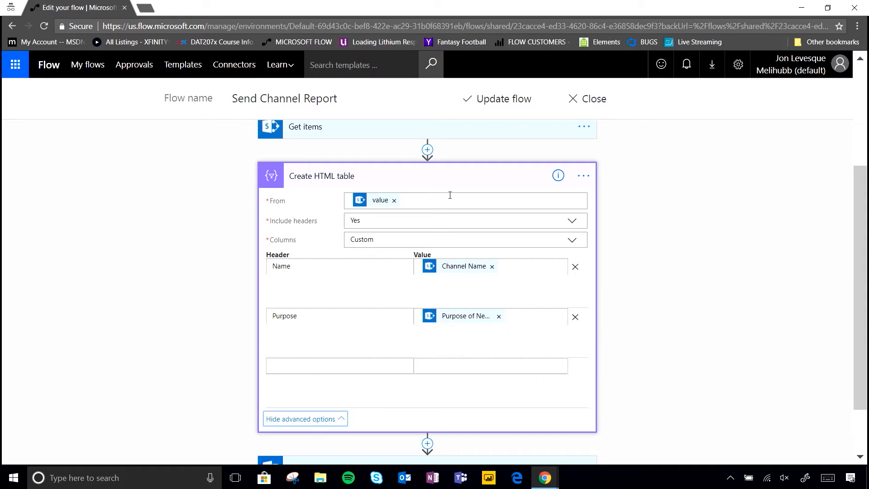
{"action": "left_click", "coordinate": [476, 181]}
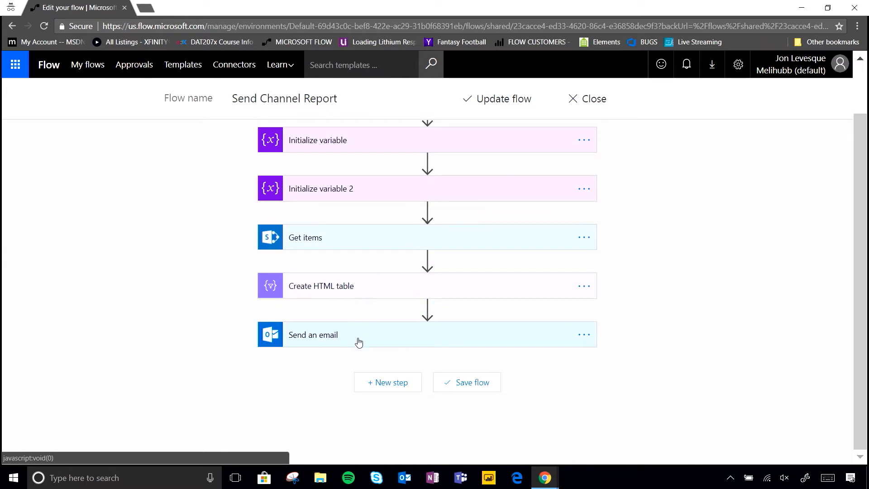
Step: Review the recipient, subject, body and advanced HTML option of the Send an email action
{"action": "left_click", "coordinate": [345, 345]}
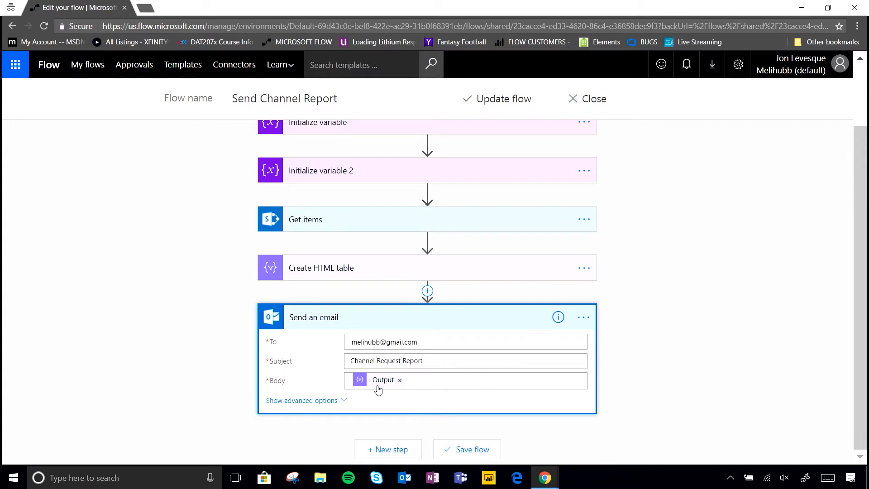
{"action": "left_click", "coordinate": [321, 400]}
{"action": "scroll", "coordinate": [322, 403], "scroll_direction": "down", "scroll_amount": 1}
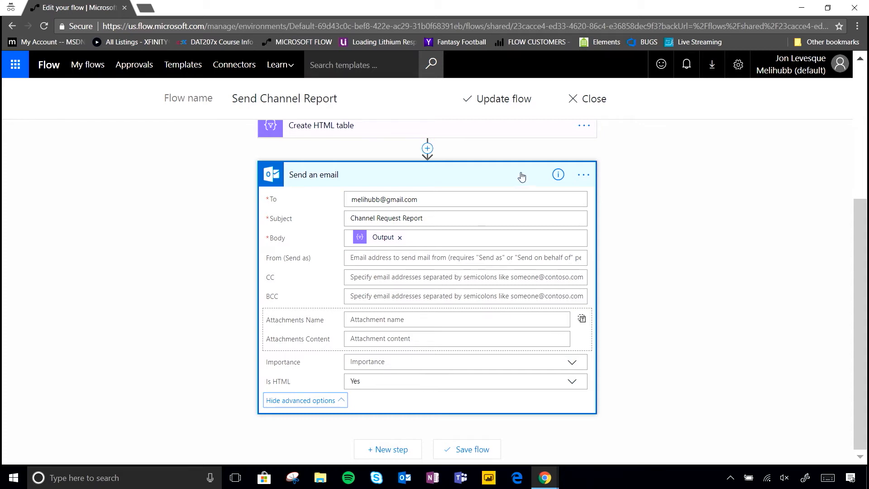
{"action": "left_click", "coordinate": [497, 174]}
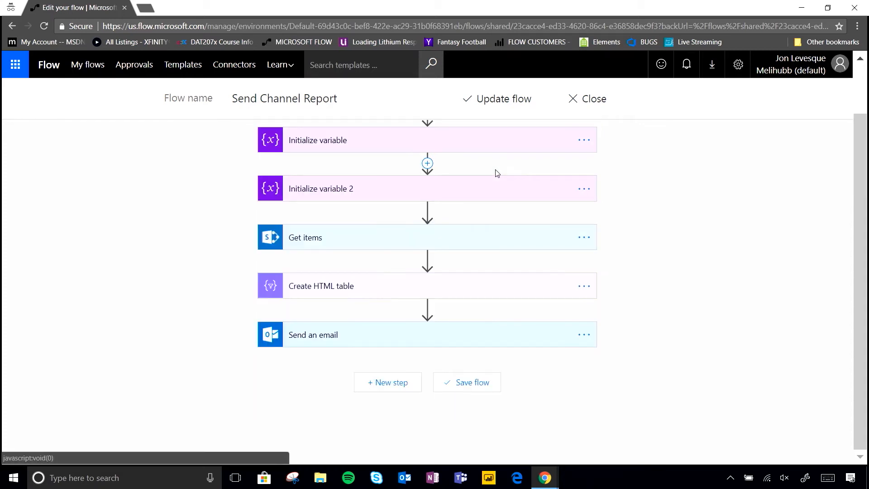
Step: Set the Recurrence trigger's frequency to Day and update the flow
{"action": "left_click", "coordinate": [501, 100]}
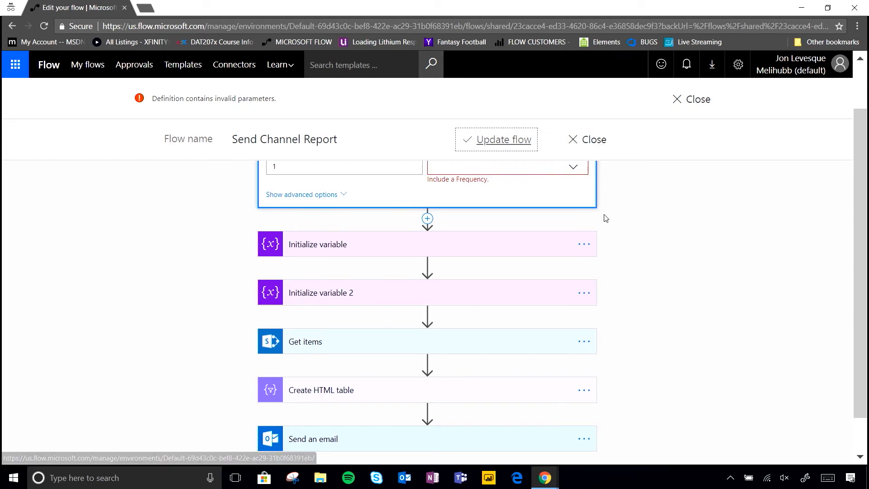
{"action": "scroll", "coordinate": [604, 217], "scroll_direction": "up", "scroll_amount": 1}
{"action": "left_click", "coordinate": [574, 198]}
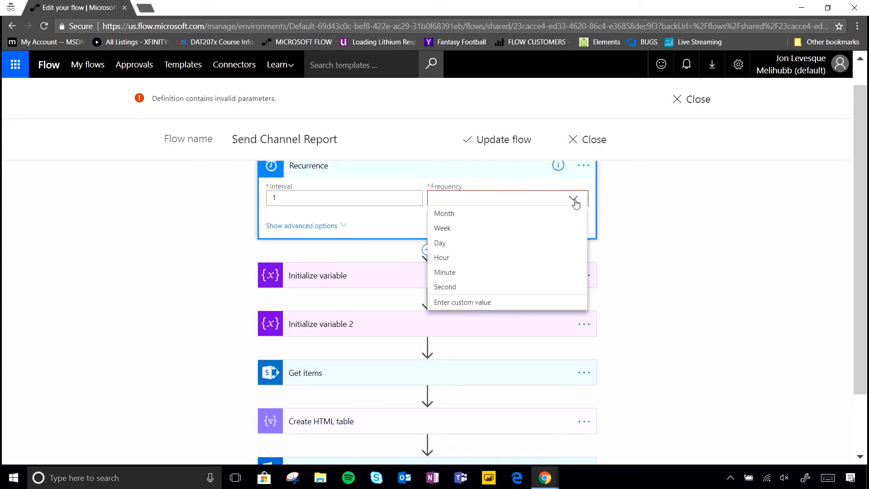
{"action": "left_click", "coordinate": [450, 249]}
{"action": "left_click", "coordinate": [496, 140]}
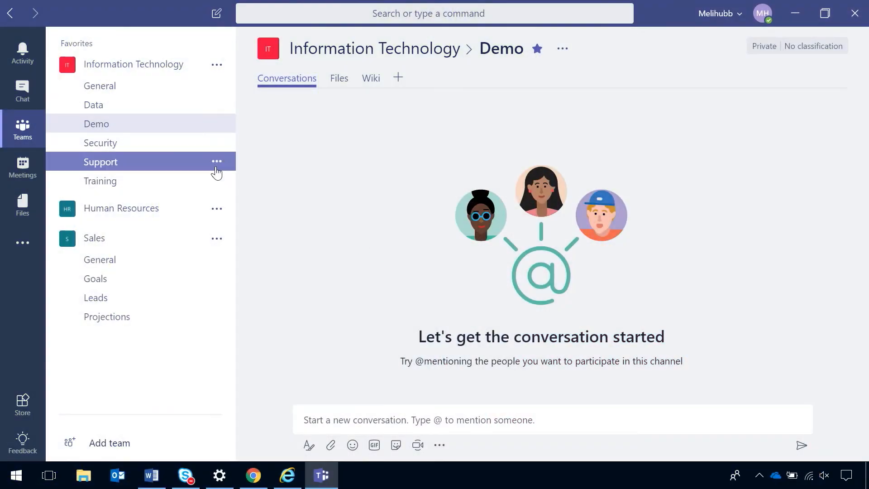
Step: In Microsoft Teams, open the Flow app and send its bot the message "run flow 3"
{"action": "left_click", "coordinate": [23, 246]}
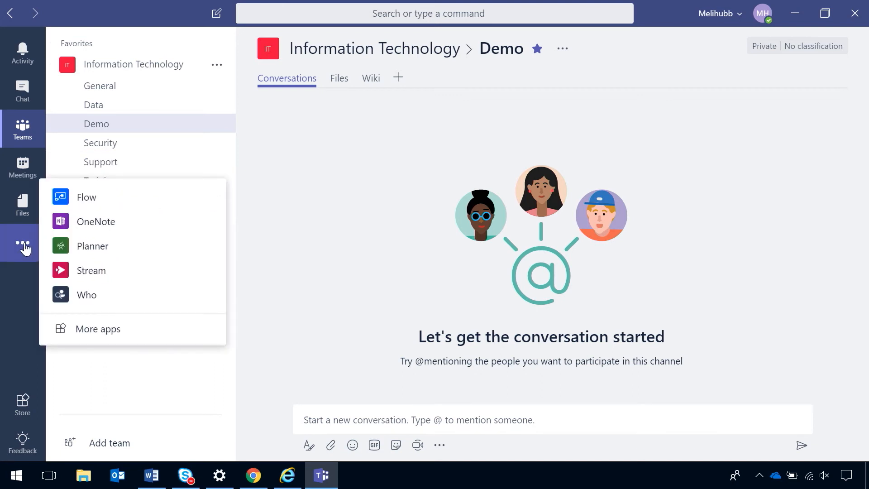
{"action": "left_click", "coordinate": [94, 206]}
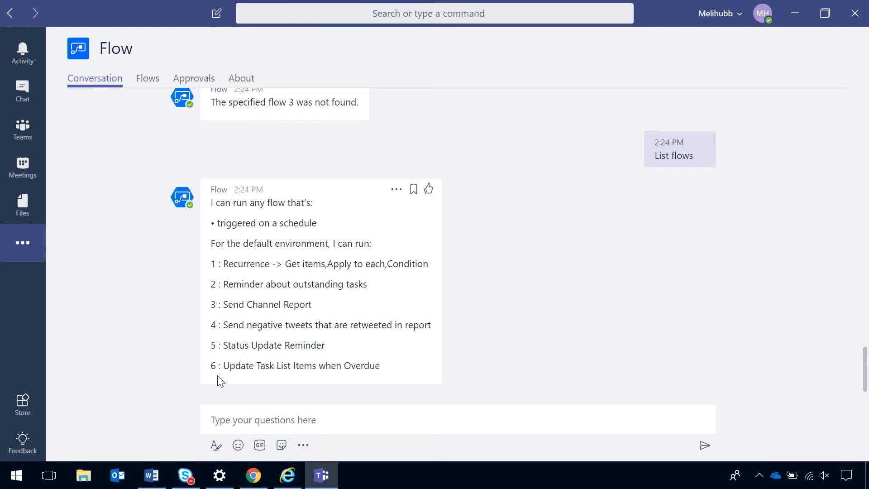
{"action": "left_click", "coordinate": [317, 419]}
{"action": "type", "text": "run "}
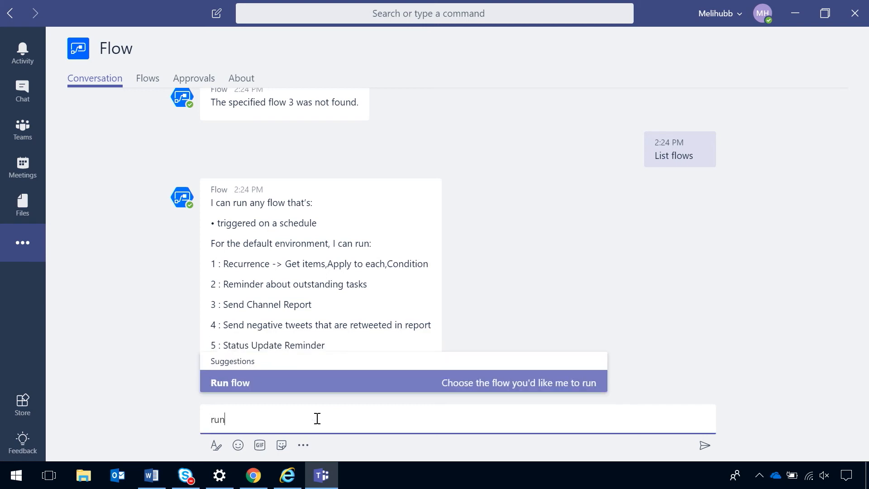
{"action": "type", "text": "flow 3"}
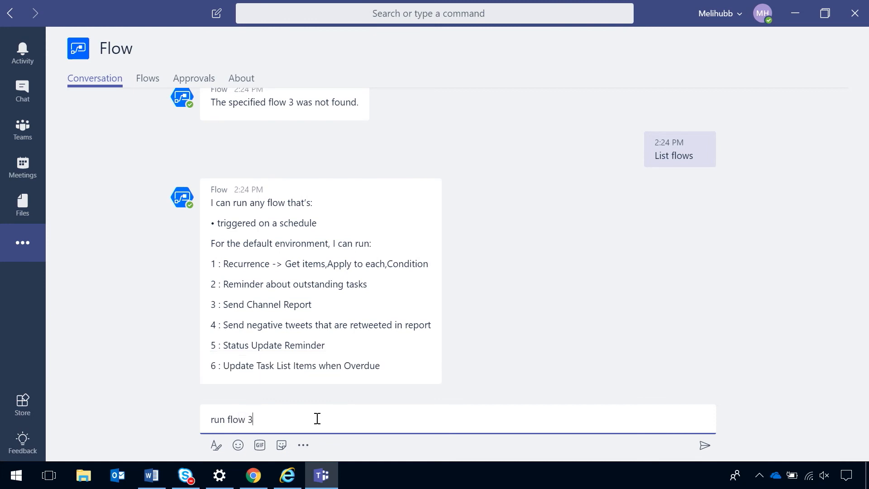
{"action": "key", "text": "Return"}
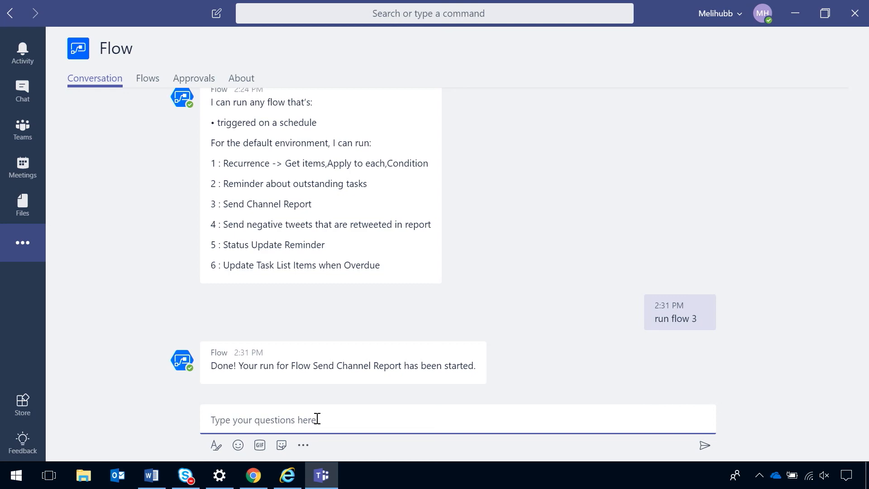
Step: Switch to Gmail in Internet Explorer, refresh the inbox and show the full content of the newest Channel Request Report email
{"action": "left_click", "coordinate": [256, 483]}
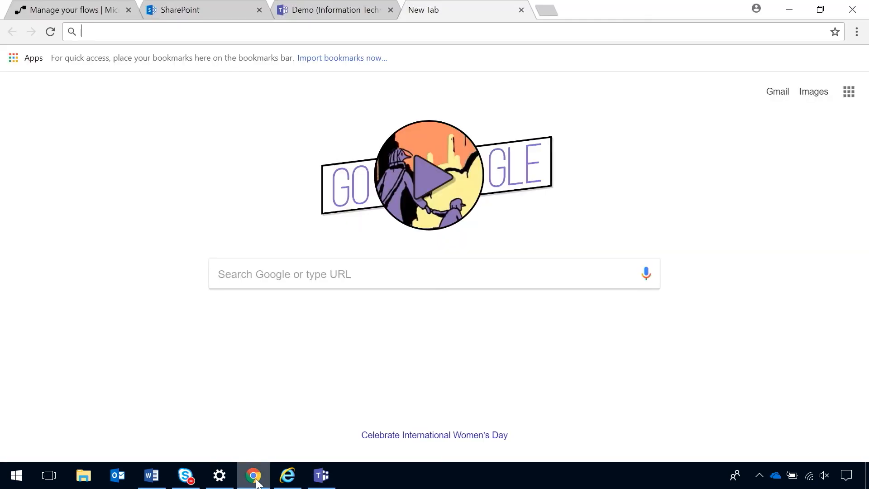
{"action": "left_click", "coordinate": [287, 475]}
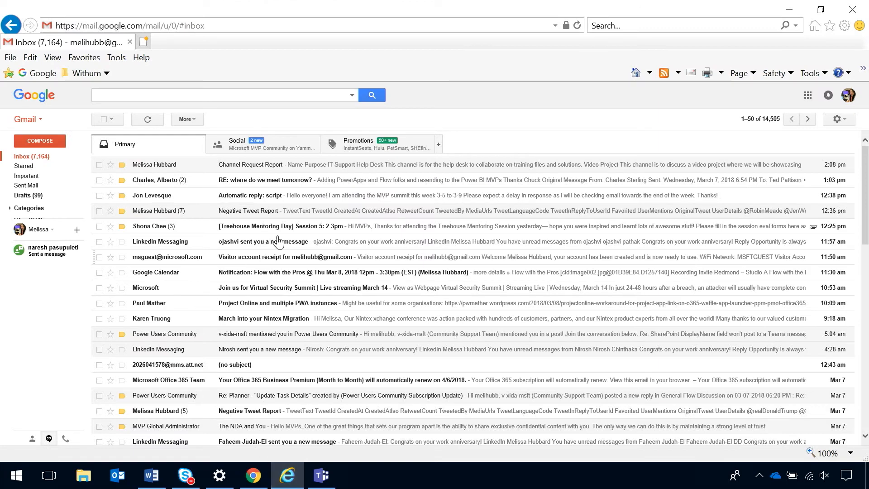
{"action": "left_click", "coordinate": [577, 25]}
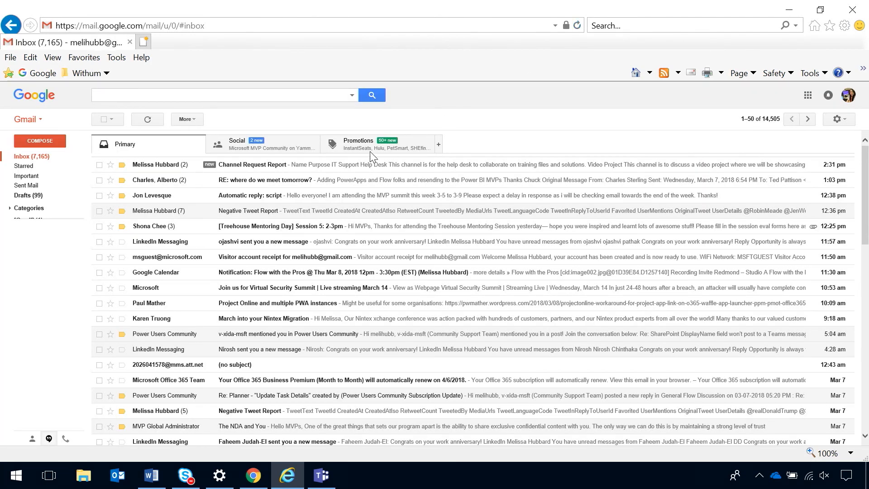
{"action": "left_click", "coordinate": [267, 168]}
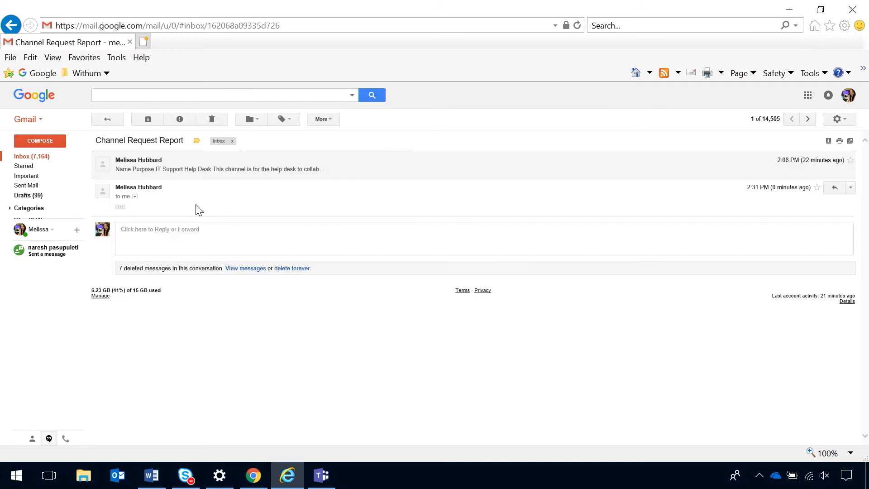
{"action": "left_click", "coordinate": [121, 207]}
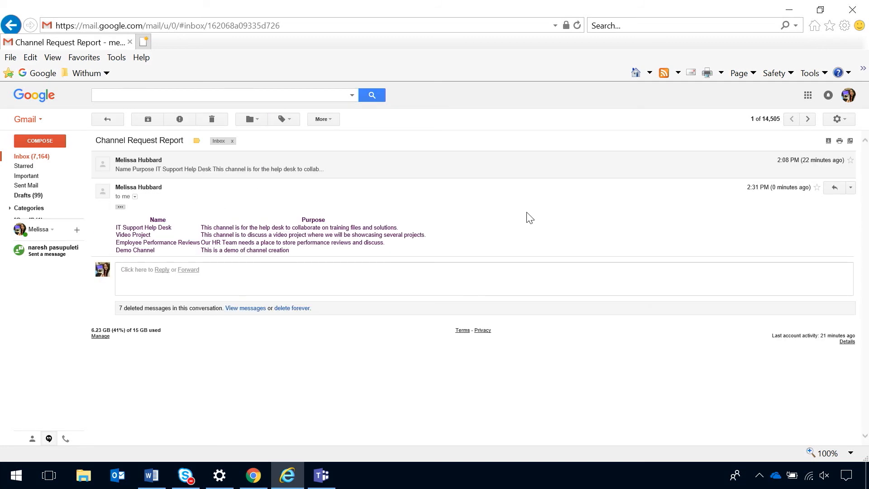